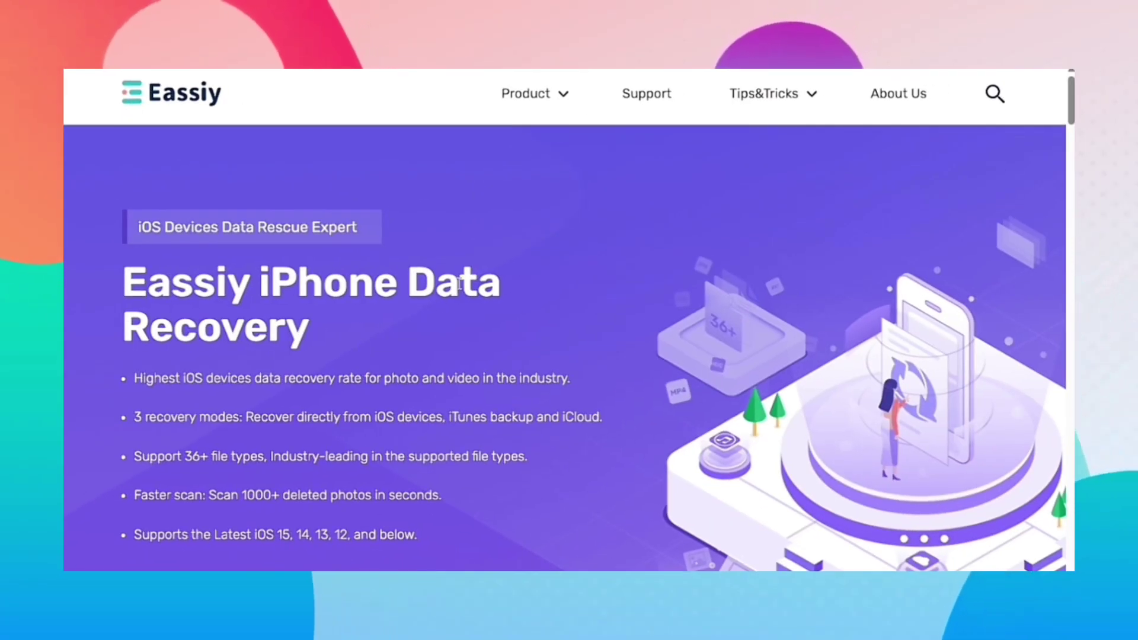
{"action": "scroll", "coordinate": [1071, 289], "scroll_direction": "down", "scroll_amount": 5}
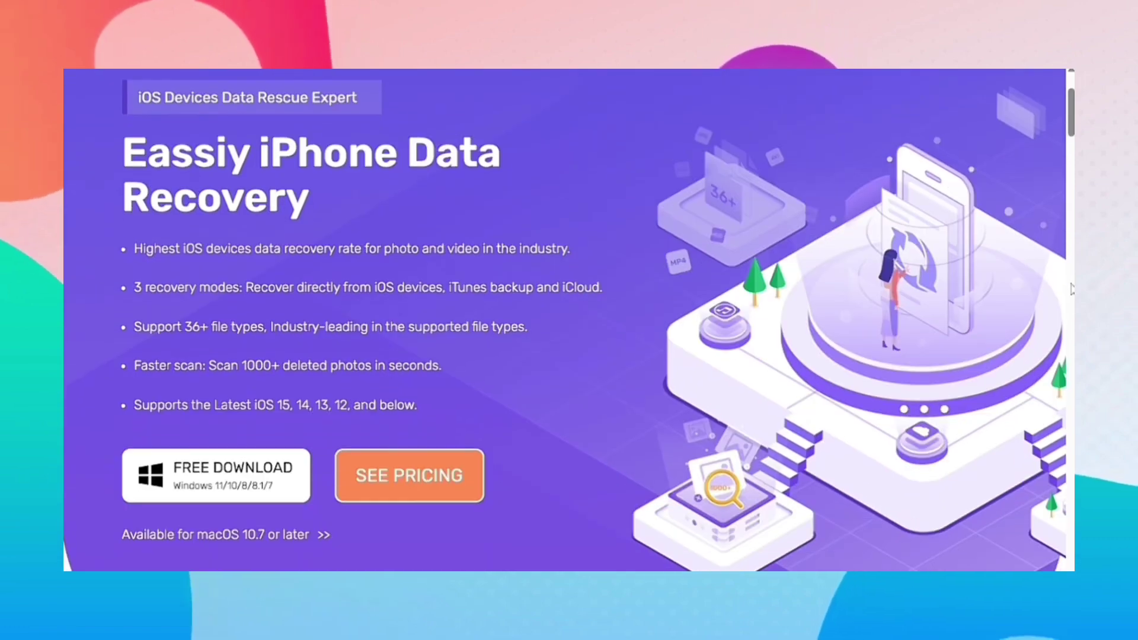
{"action": "scroll", "coordinate": [1071, 289], "scroll_direction": "down", "scroll_amount": 3}
{"action": "scroll", "coordinate": [1071, 289], "scroll_direction": "down", "scroll_amount": 2}
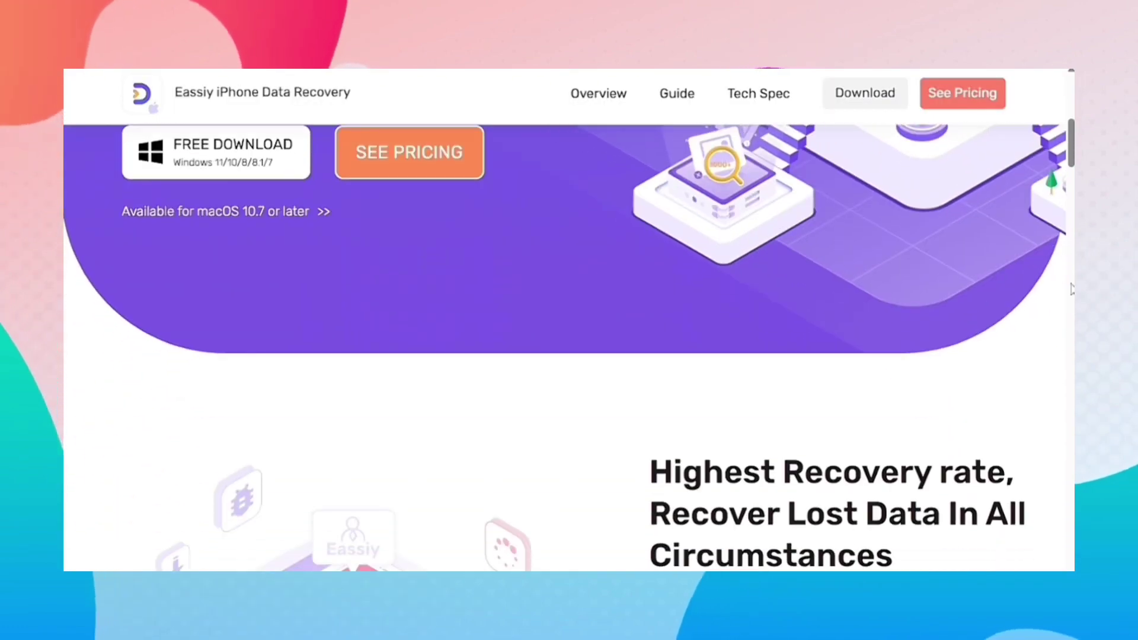
{"action": "scroll", "coordinate": [1071, 289], "scroll_direction": "down", "scroll_amount": 2}
{"action": "scroll", "coordinate": [1071, 289], "scroll_direction": "down", "scroll_amount": 4}
{"action": "scroll", "coordinate": [1071, 288], "scroll_direction": "down", "scroll_amount": 1}
{"action": "scroll", "coordinate": [1071, 289], "scroll_direction": "down", "scroll_amount": 1}
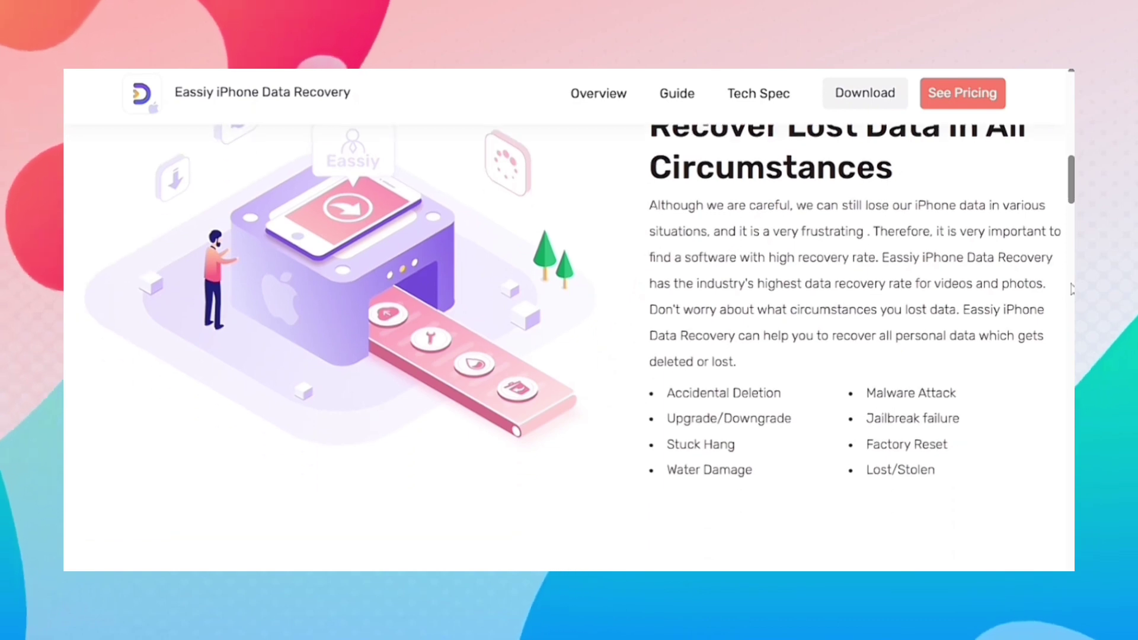
{"action": "scroll", "coordinate": [1071, 289], "scroll_direction": "down", "scroll_amount": 1}
{"action": "scroll", "coordinate": [1071, 289], "scroll_direction": "down", "scroll_amount": 1}
{"action": "scroll", "coordinate": [1071, 289], "scroll_direction": "down", "scroll_amount": 1}
{"action": "scroll", "coordinate": [1072, 290], "scroll_direction": "down", "scroll_amount": 1}
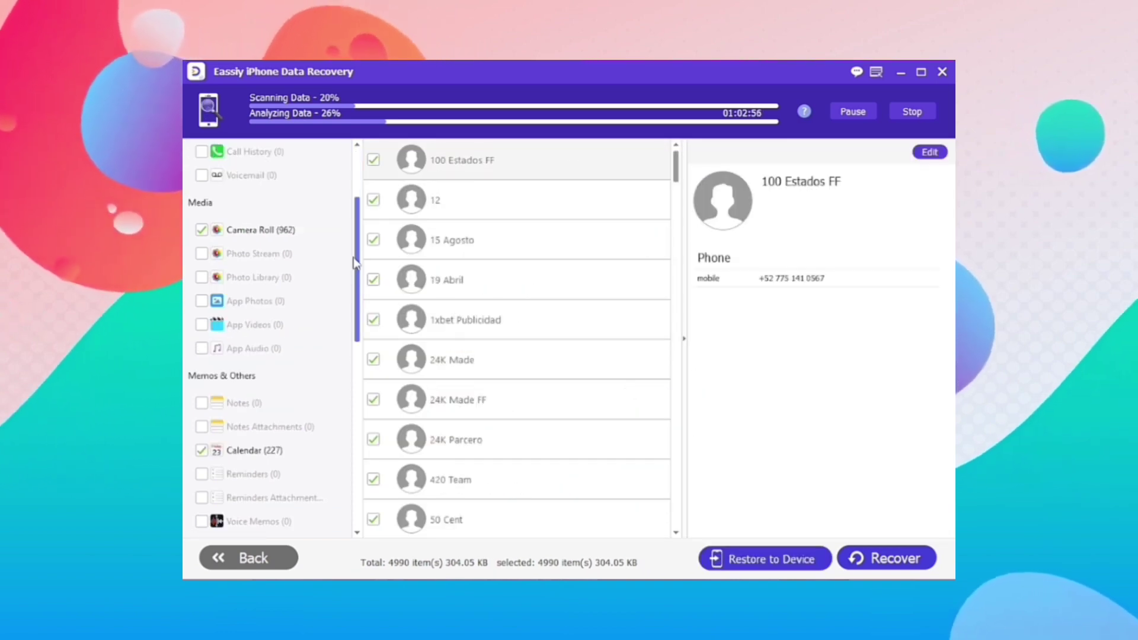
{"action": "scroll", "coordinate": [315, 214], "scroll_direction": "up", "scroll_amount": 3}
Step: Show the recovered SMS conversations under the Messages category in the scan results
{"action": "left_click", "coordinate": [253, 206]}
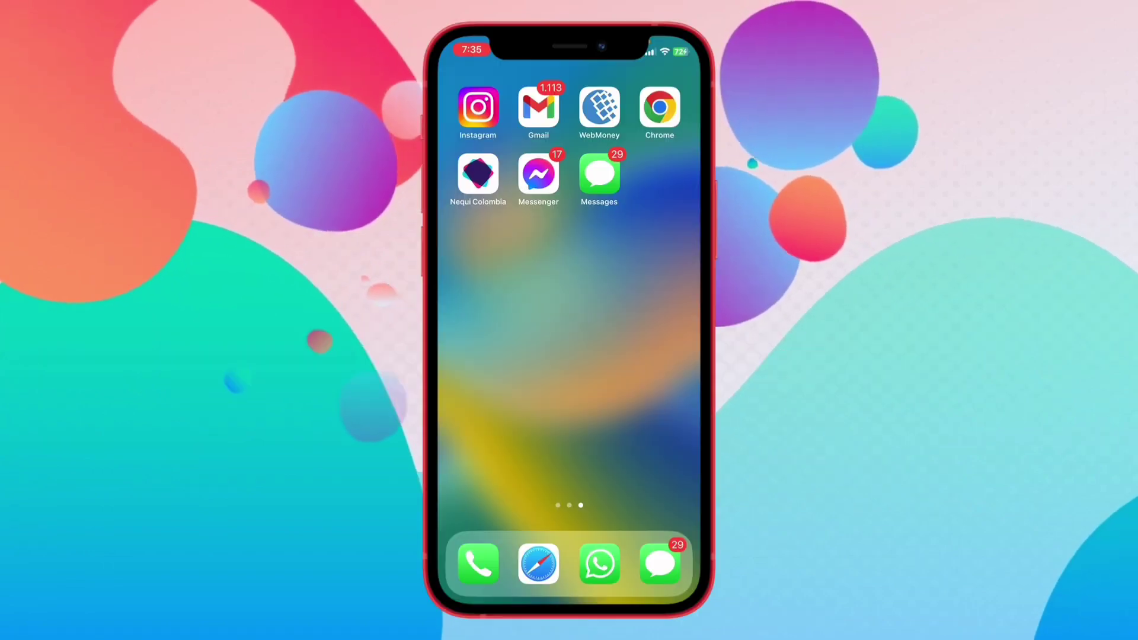
Step: From Facebook's Settings & privacy, submit a Download your information request for Messages only
{"action": "left_click", "coordinate": [598, 242]}
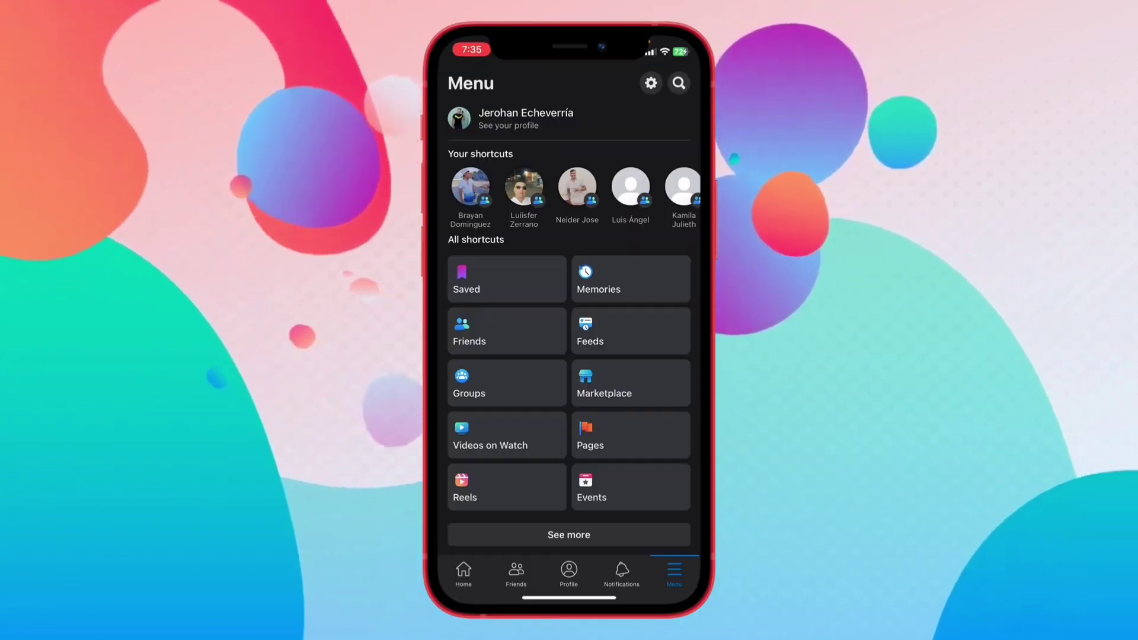
{"action": "left_click", "coordinate": [651, 83]}
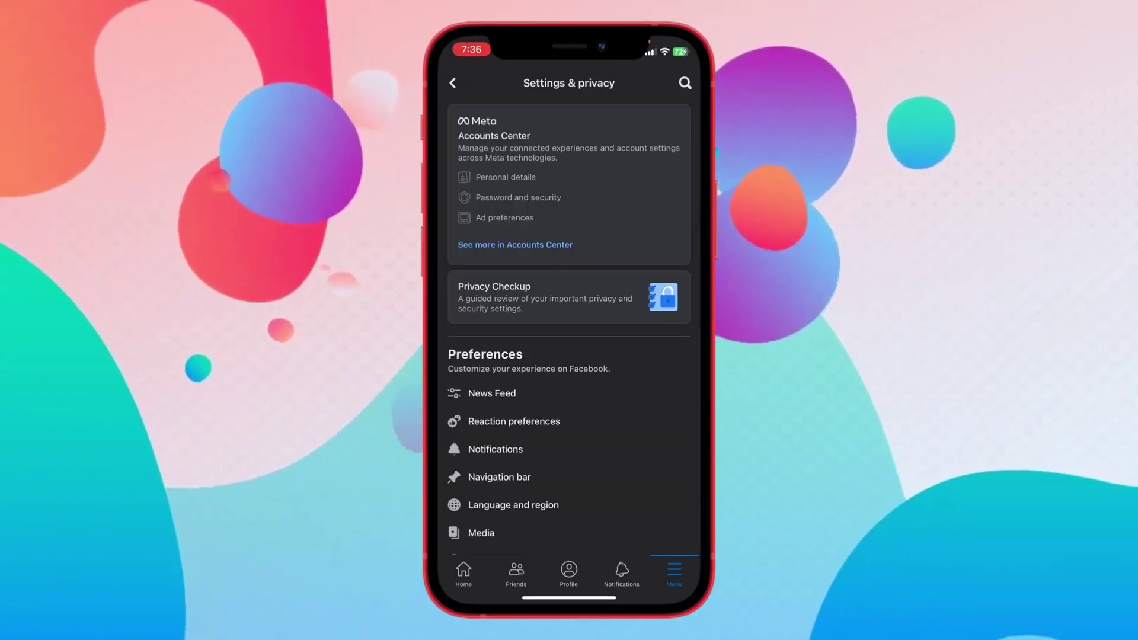
{"action": "scroll", "coordinate": [568, 311], "scroll_direction": "down", "scroll_amount": 5}
{"action": "scroll", "coordinate": [569, 356], "scroll_direction": "down", "scroll_amount": 5}
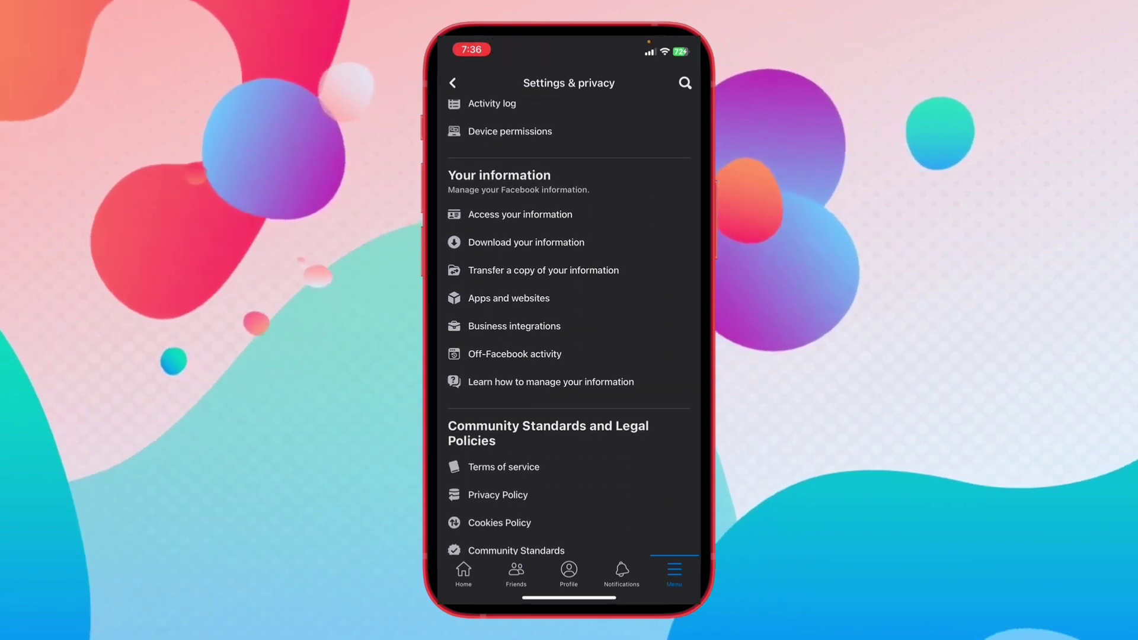
{"action": "left_click", "coordinate": [508, 299]}
{"action": "left_click", "coordinate": [670, 448]}
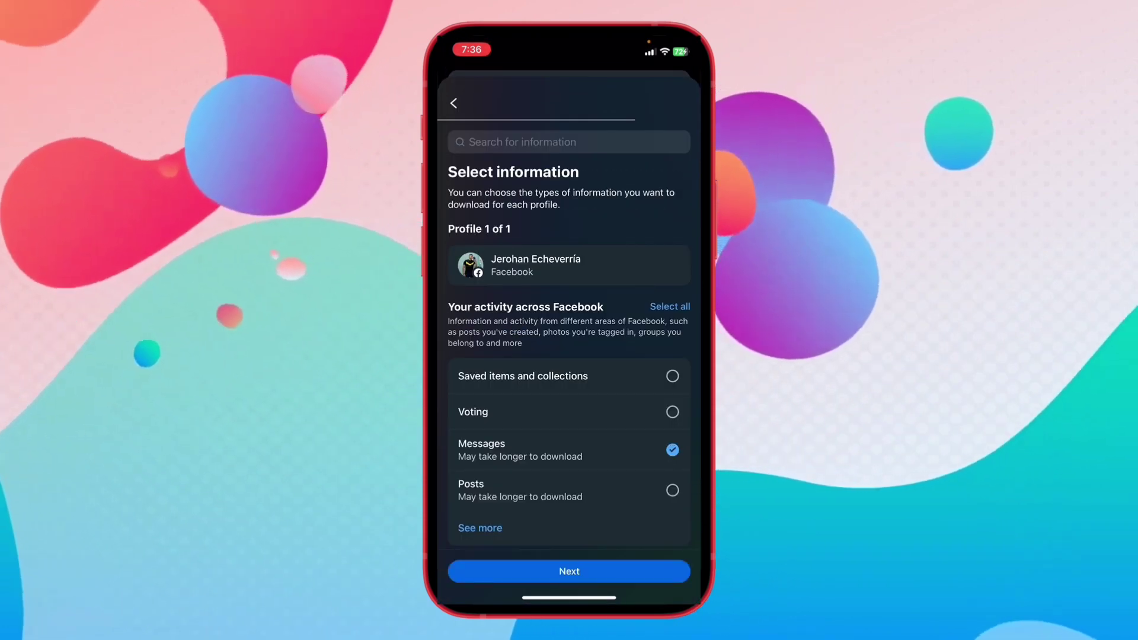
{"action": "left_click", "coordinate": [569, 569]}
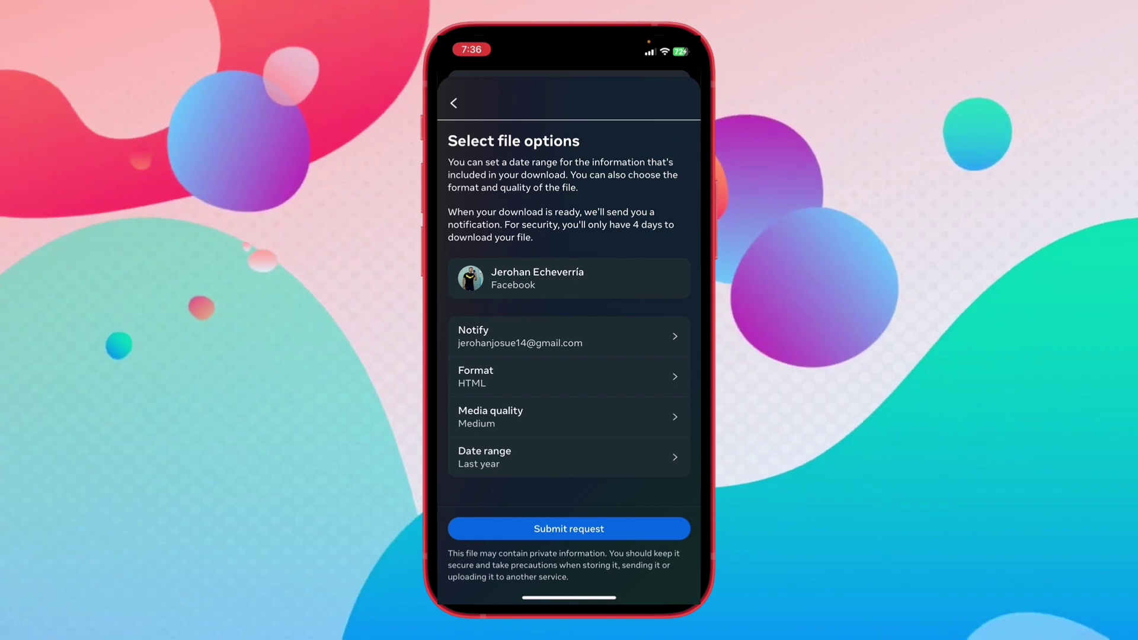
{"action": "left_click", "coordinate": [570, 528]}
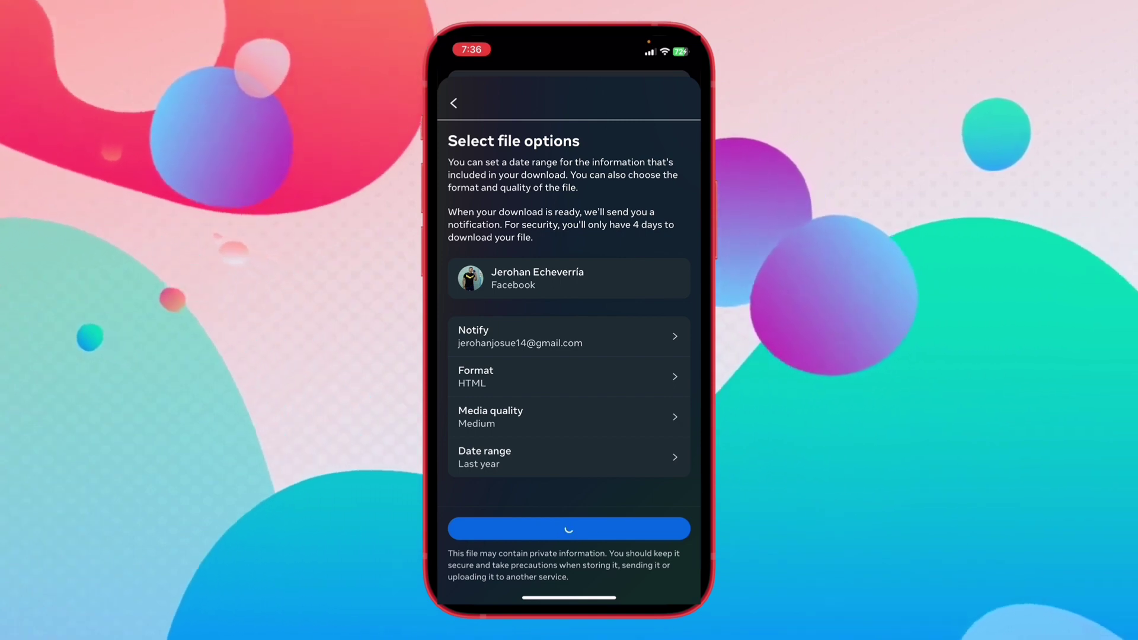